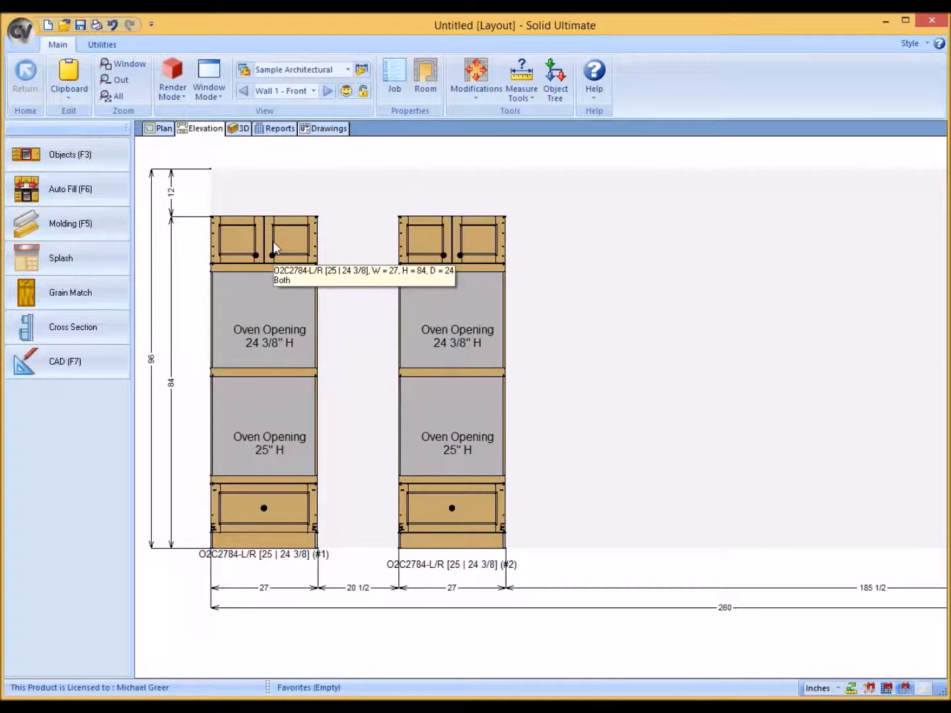
Step: Open the attributes of the double-oven cabinet #1 and set its height to 90 inches
left_click(273, 243)
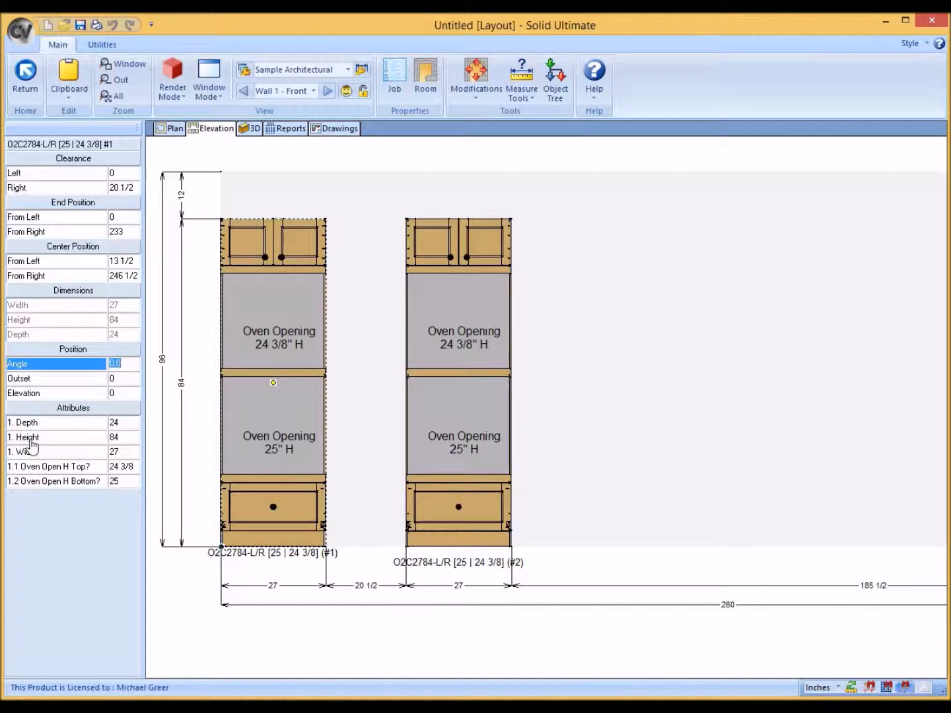
left_click(134, 438)
left_click(134, 438)
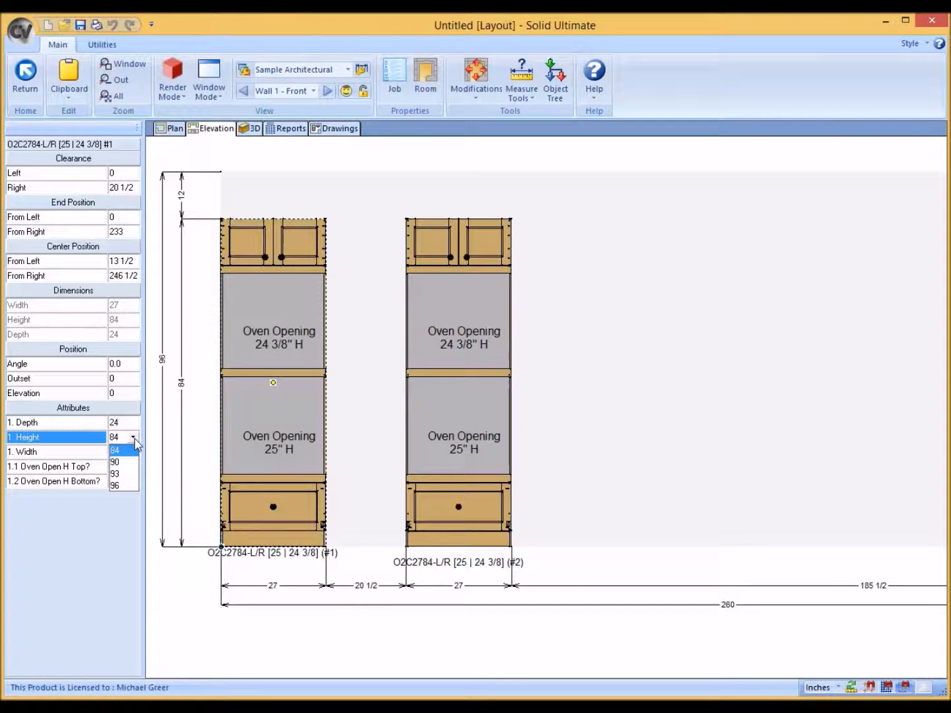
left_click(129, 461)
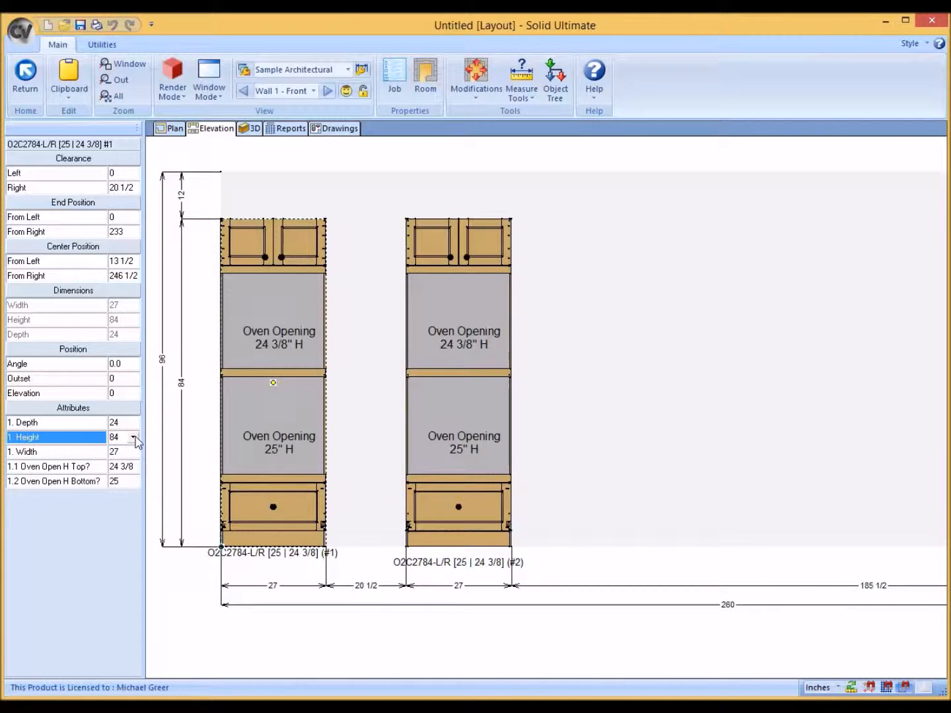
Step: Try heights of 93 and 96 inches on cabinet #1, returning it to 84 inches
left_click(134, 439)
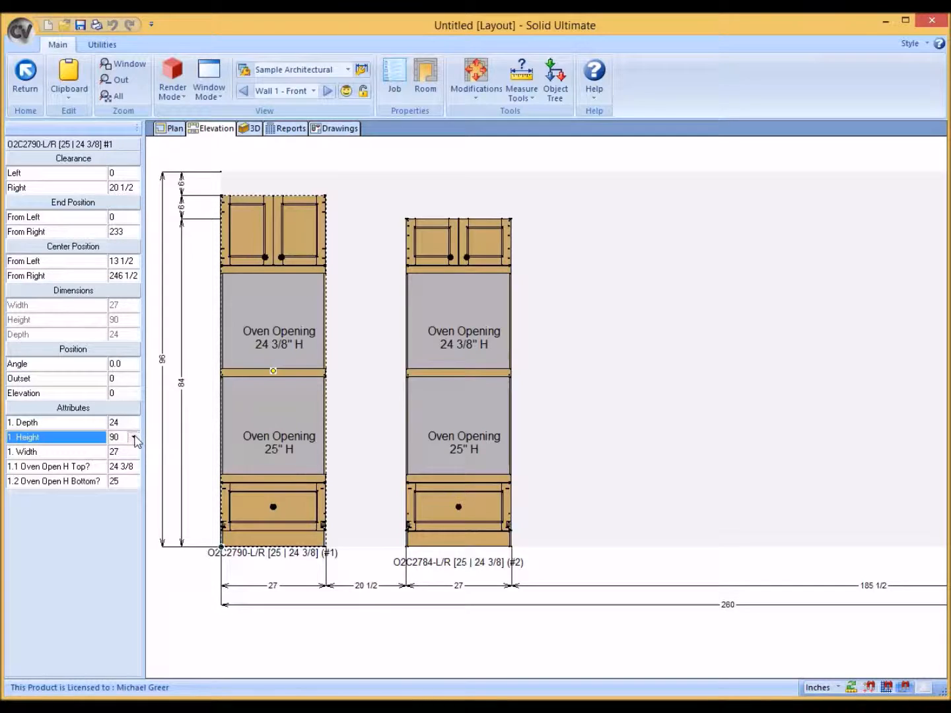
left_click(134, 437)
left_click(129, 472)
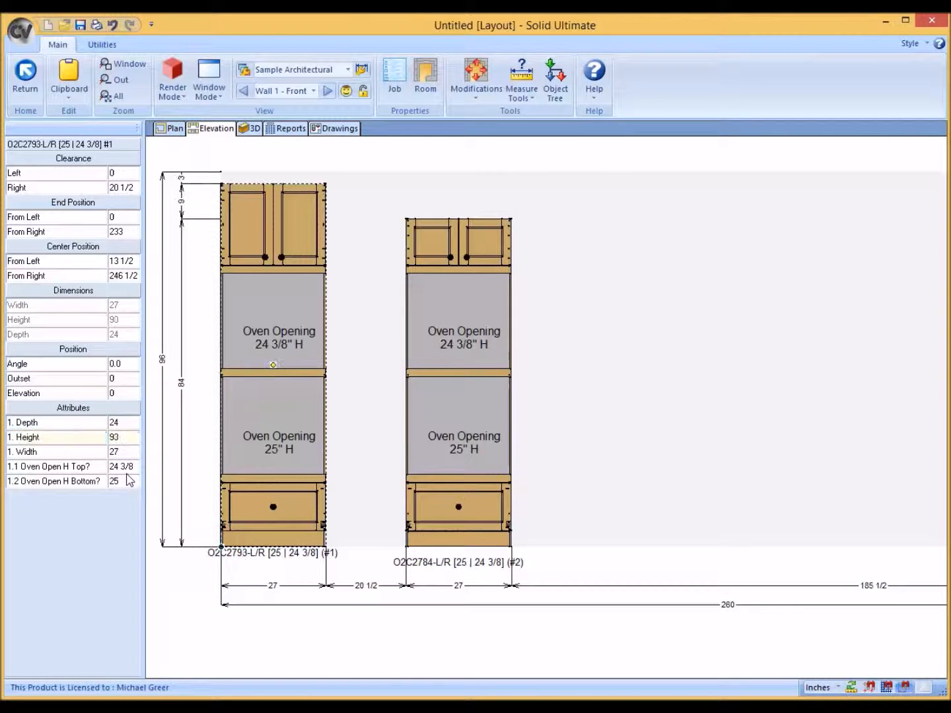
left_click(135, 438)
left_click(134, 437)
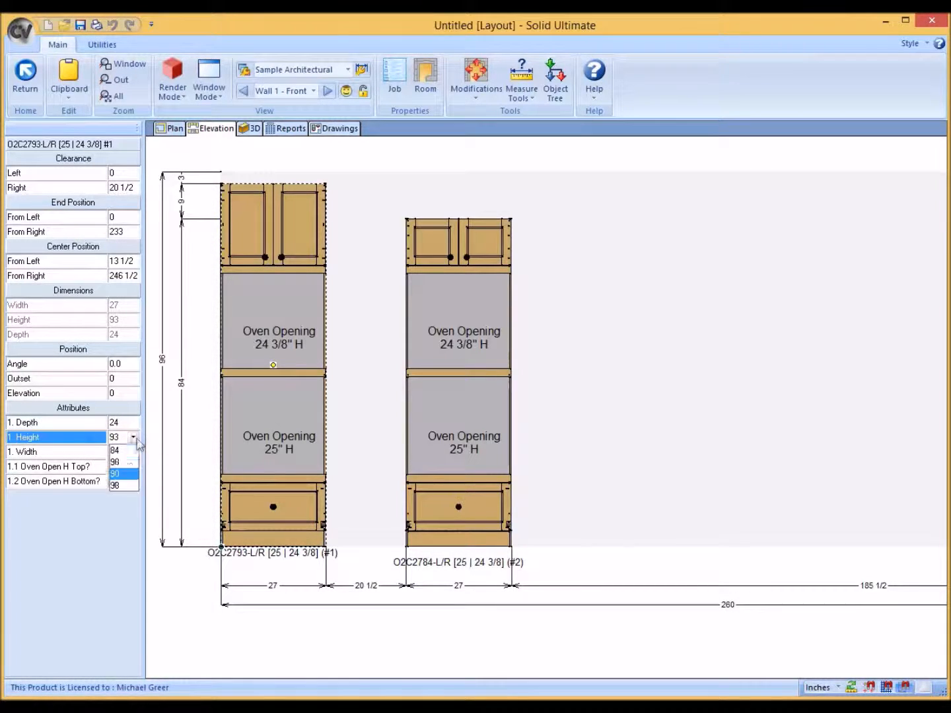
left_click(126, 494)
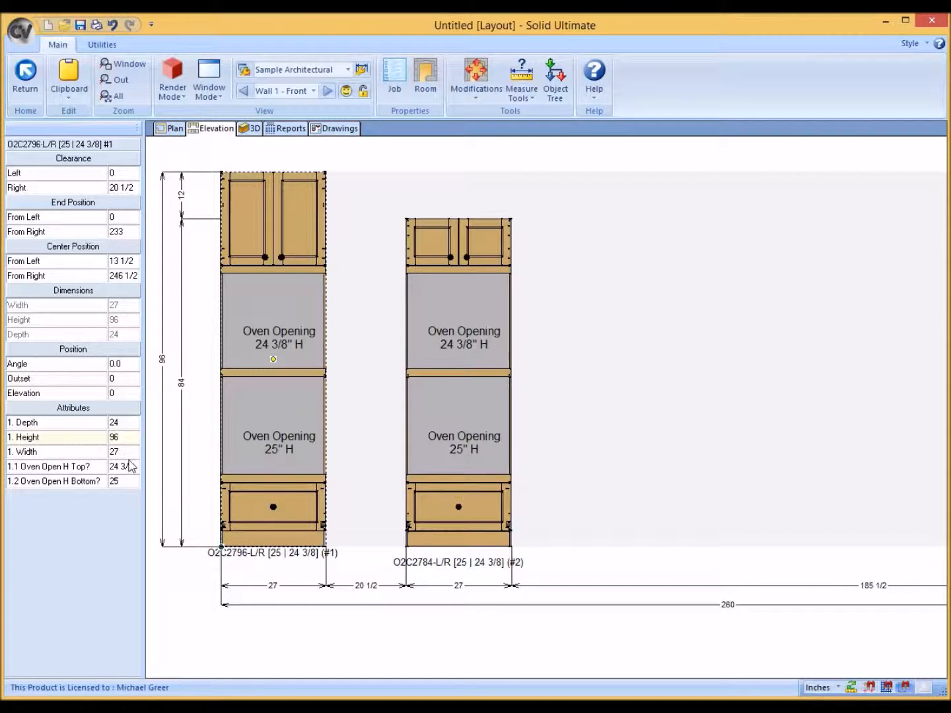
left_click(135, 439)
left_click(134, 439)
left_click(122, 462)
Step: Try a width of 30 inches on cabinet #1, returning it to 27 inches
left_click(131, 453)
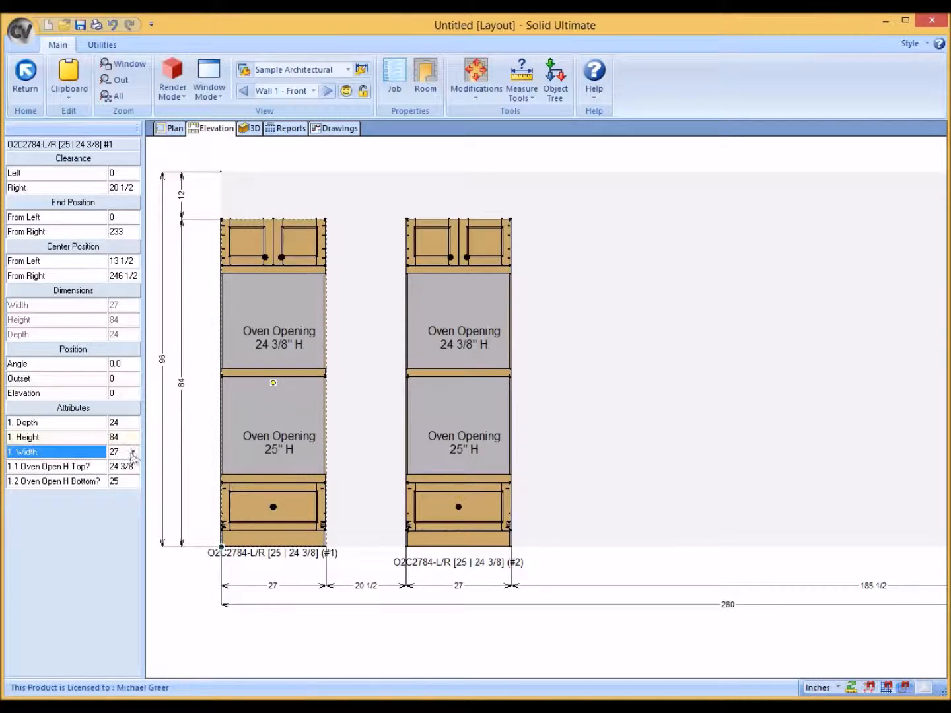
left_click(133, 453)
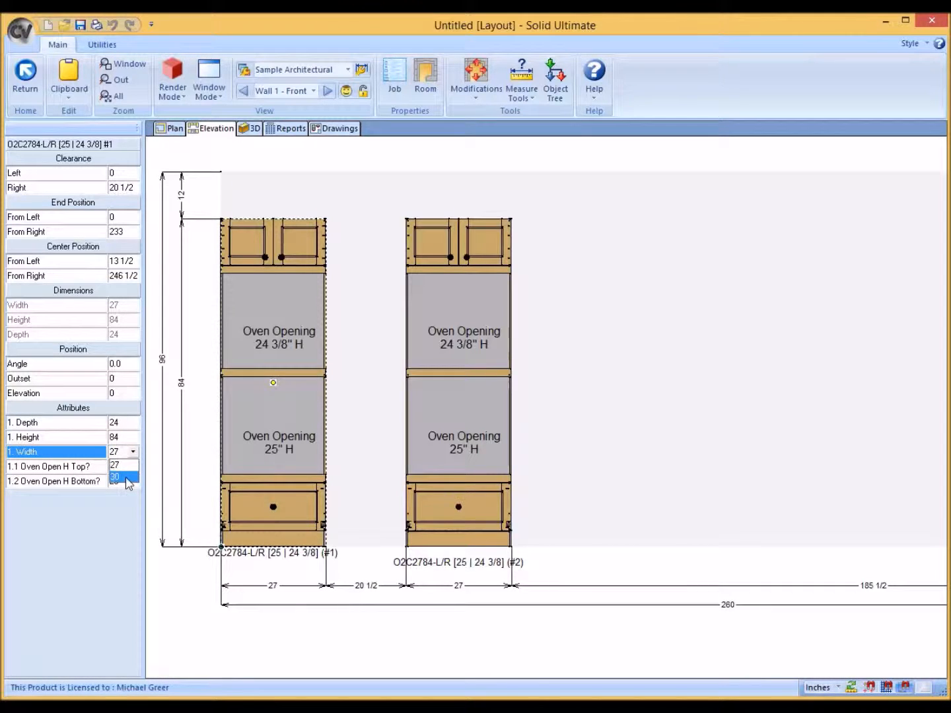
left_click(124, 476)
left_click(130, 452)
left_click(133, 451)
left_click(128, 468)
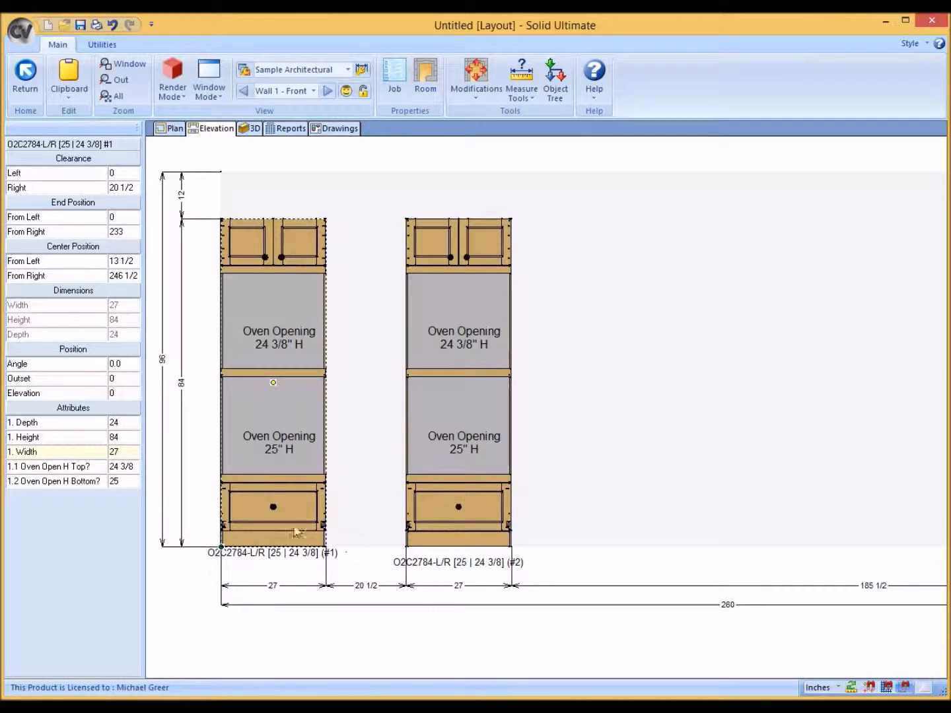
Step: Set the height of cabinet #1 to 90 inches and its width to 30 inches
left_click(126, 436)
left_click(133, 438)
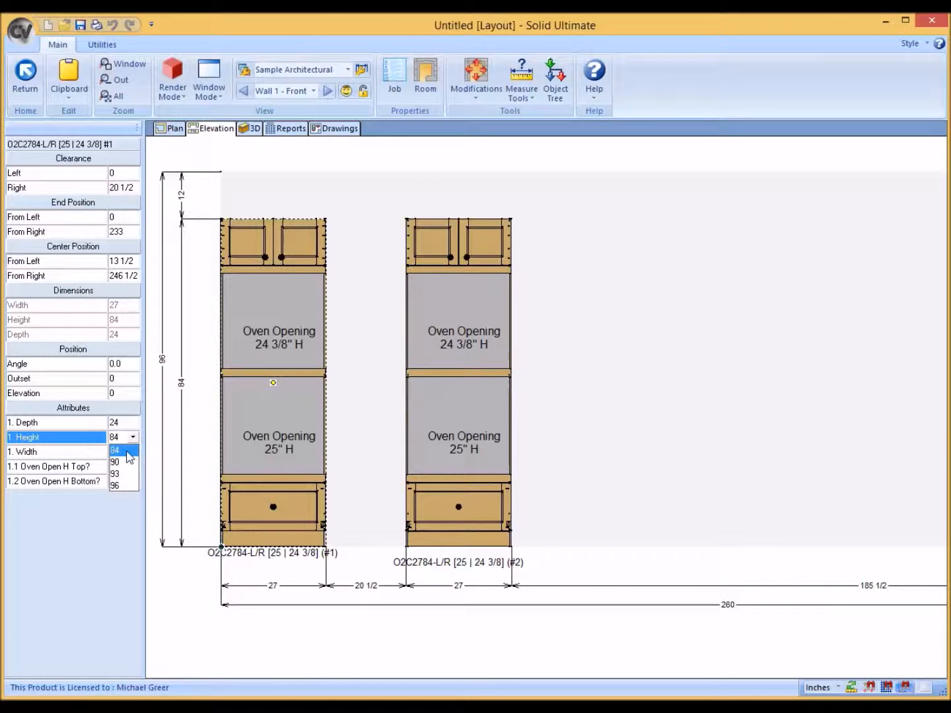
left_click(120, 461)
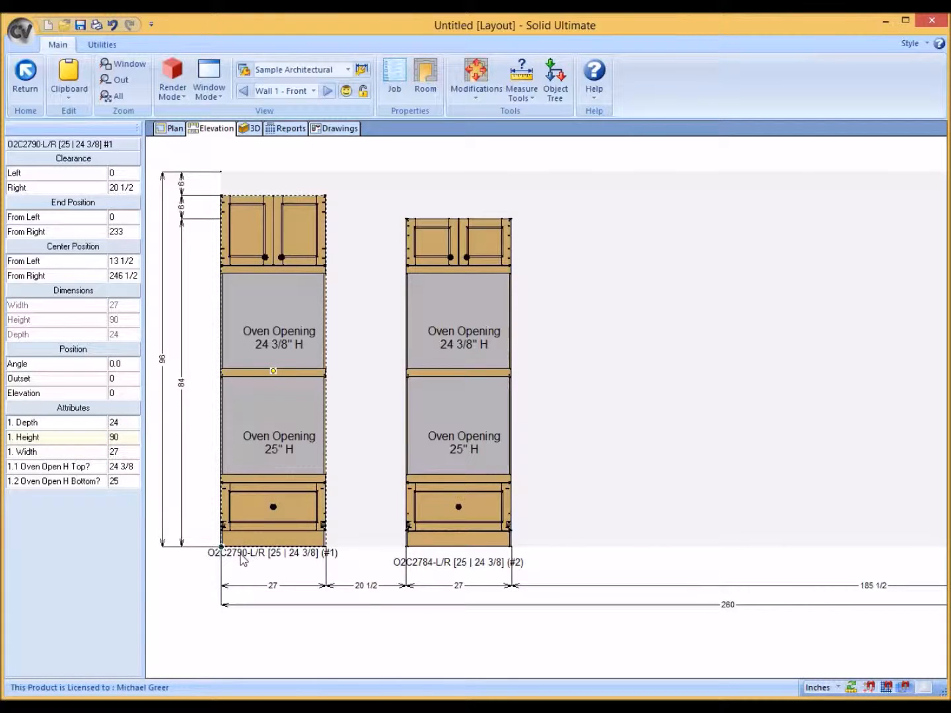
left_click(132, 454)
left_click(135, 453)
left_click(127, 486)
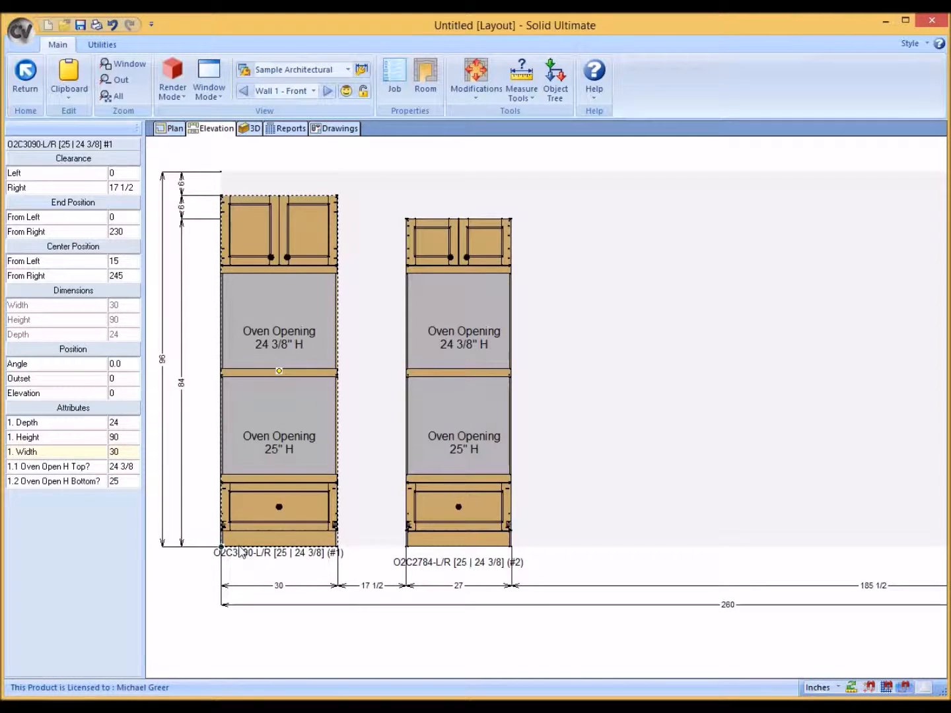
Step: Set the depth of cabinet #1 to 26 inches
left_click(137, 423)
left_click(134, 422)
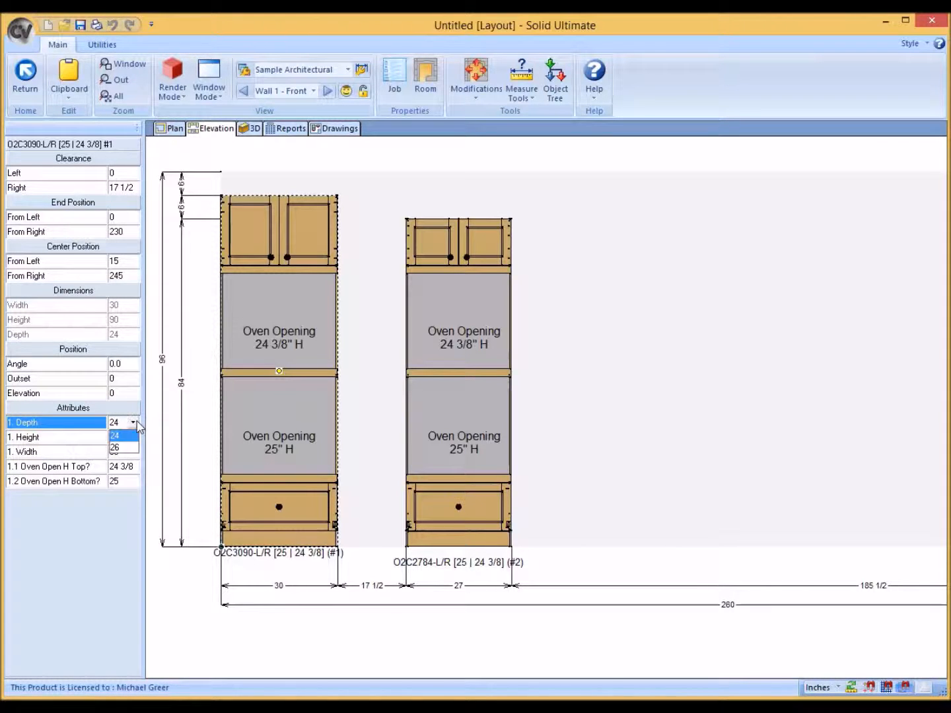
left_click(129, 449)
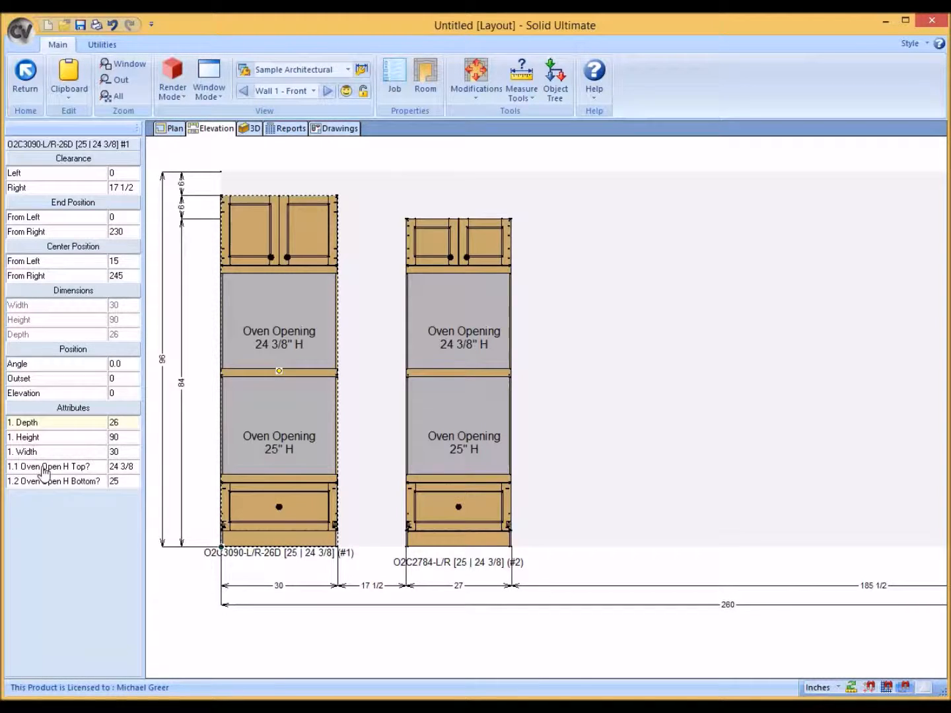
Step: Set cabinet #1's top oven opening height to 20 inches and its bottom oven opening height to 27 inches
left_click(131, 467)
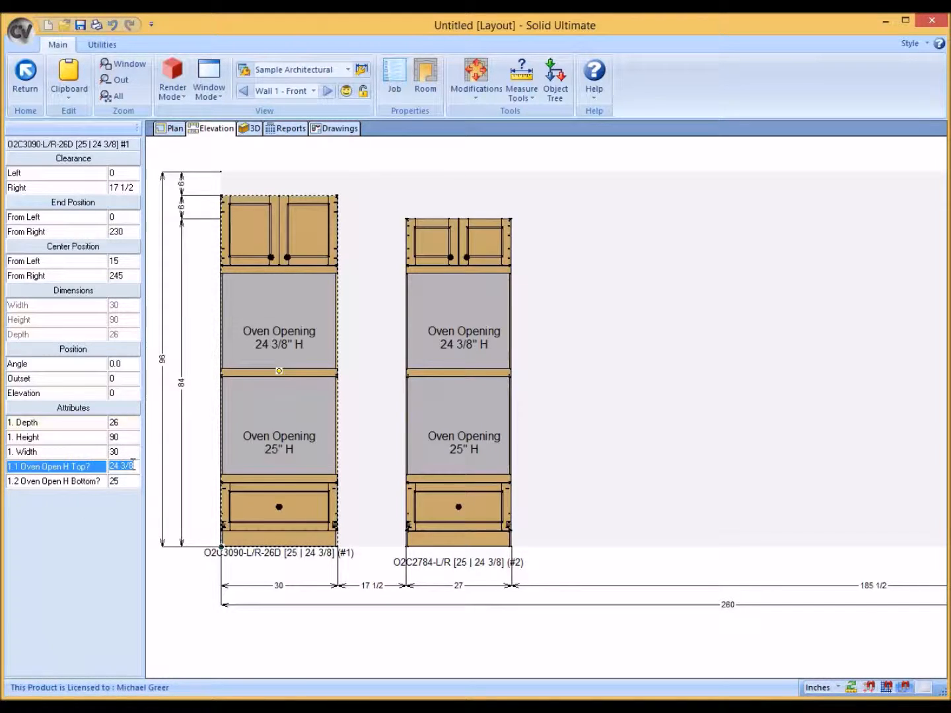
type("20")
key("Return")
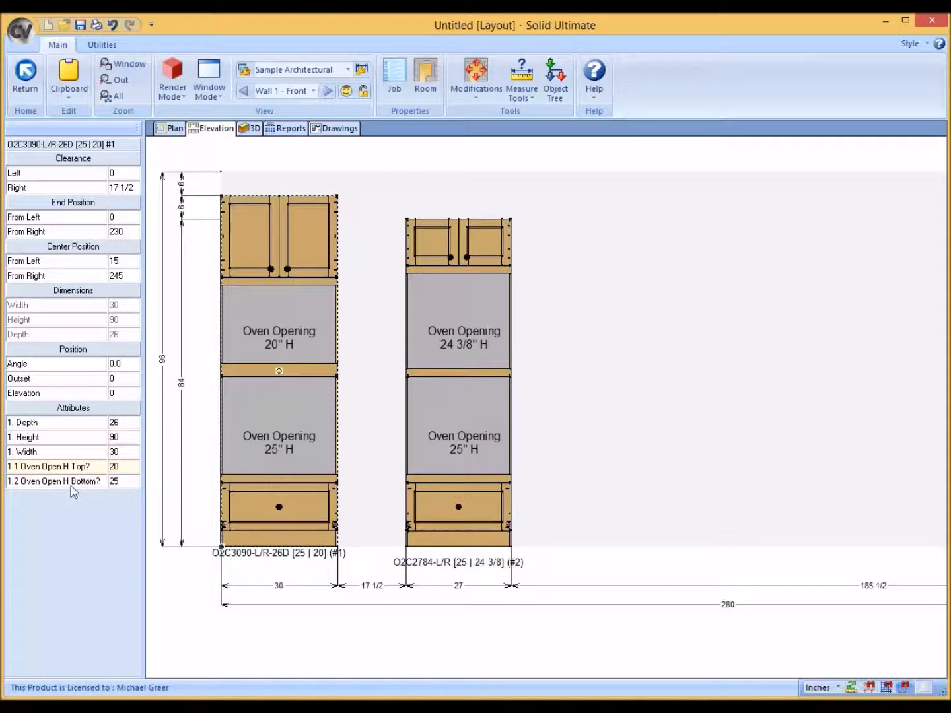
left_click(117, 483)
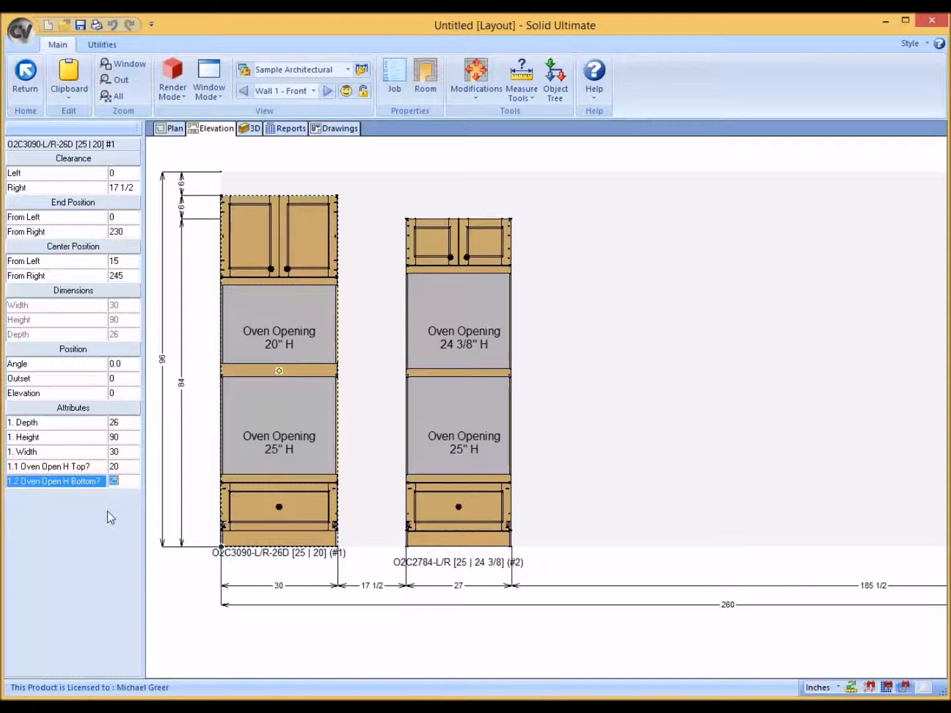
type("27")
key("Return")
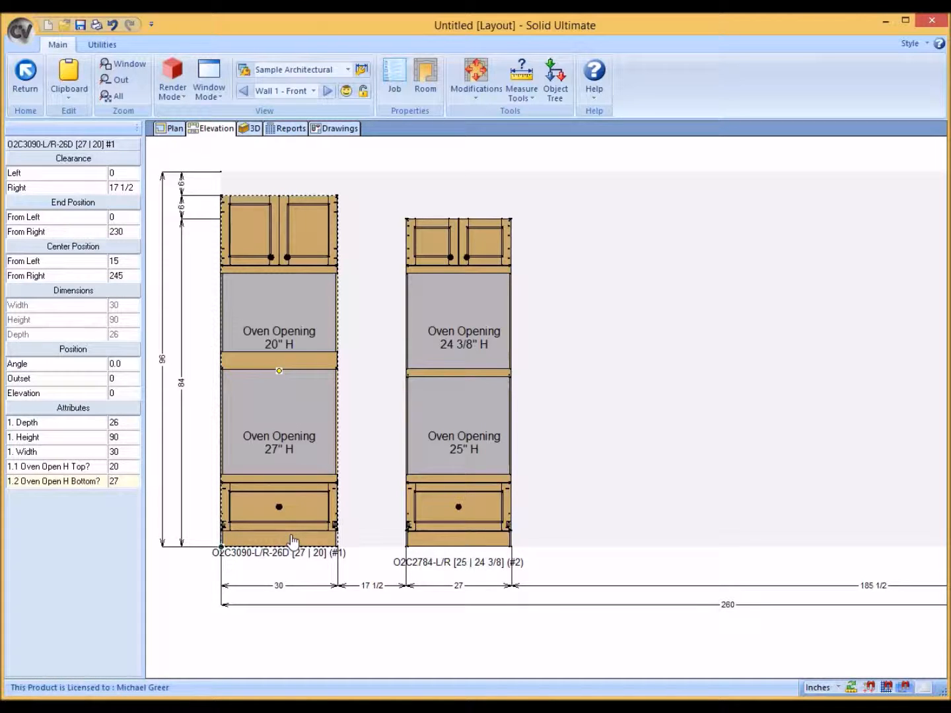
Step: Set the height of cabinet #1 to 96 inches
left_click(131, 440)
left_click(135, 437)
left_click(121, 486)
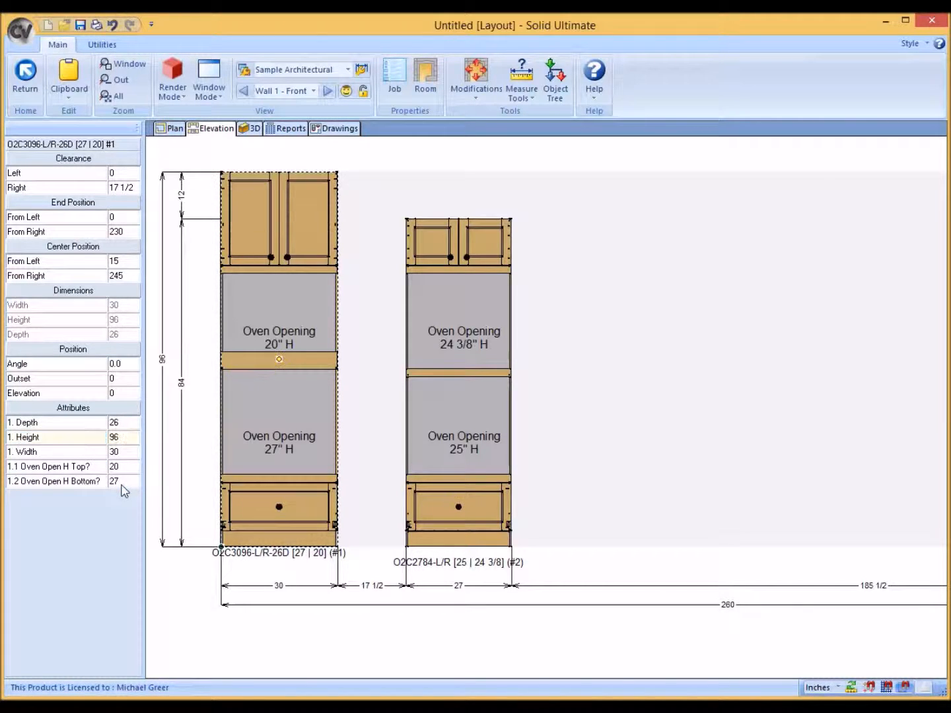
Step: Render the elevation as wireframe and set cabinet #1's bottom oven opening height to 18 inches
left_click(174, 97)
left_click(198, 122)
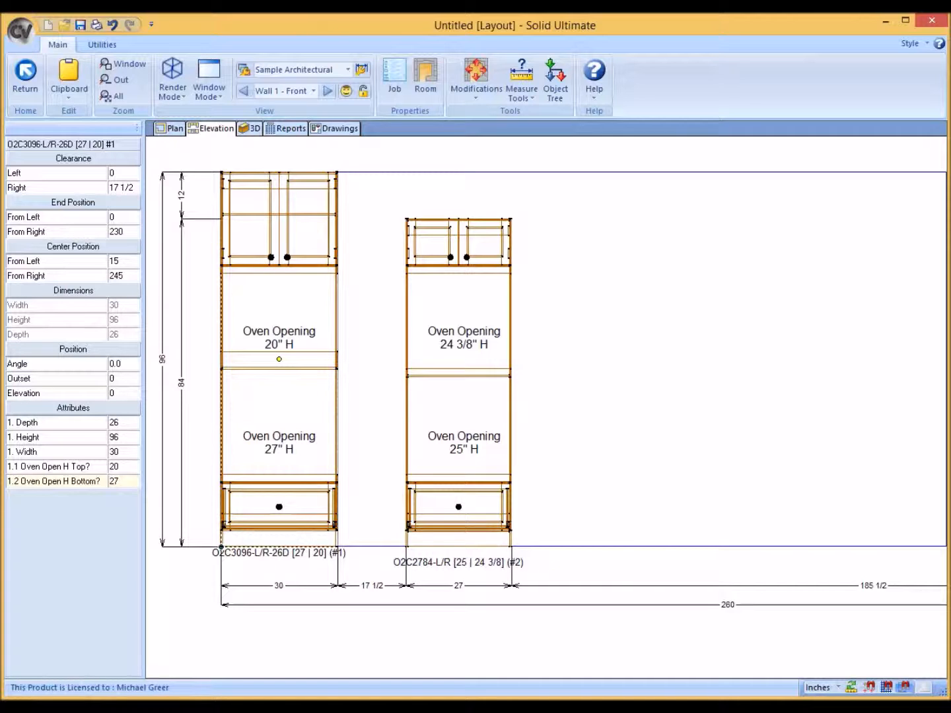
left_click(131, 482)
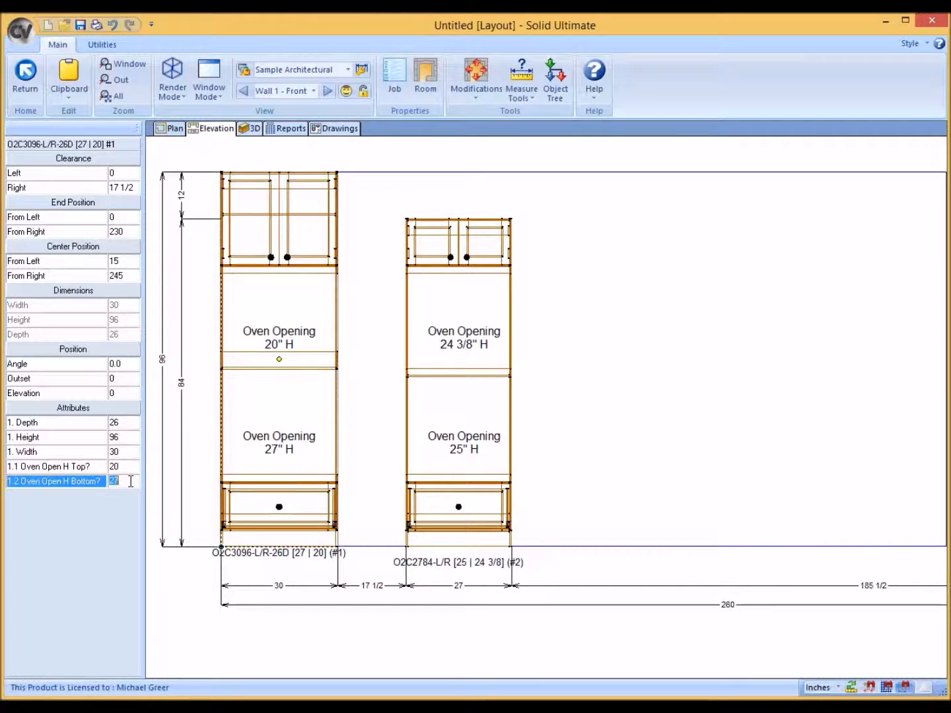
type("18")
key("Return")
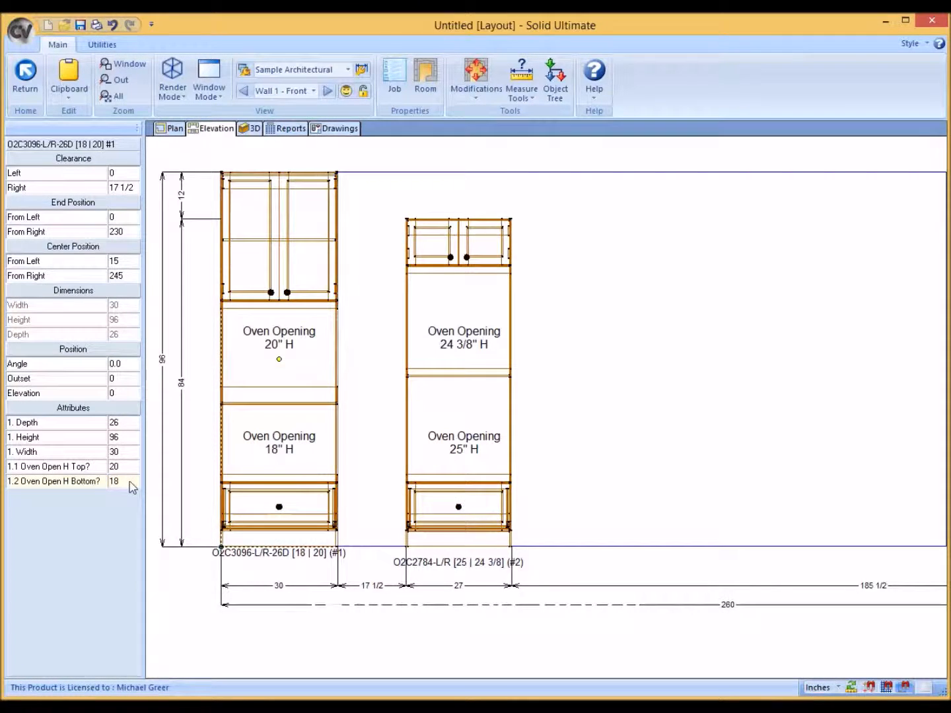